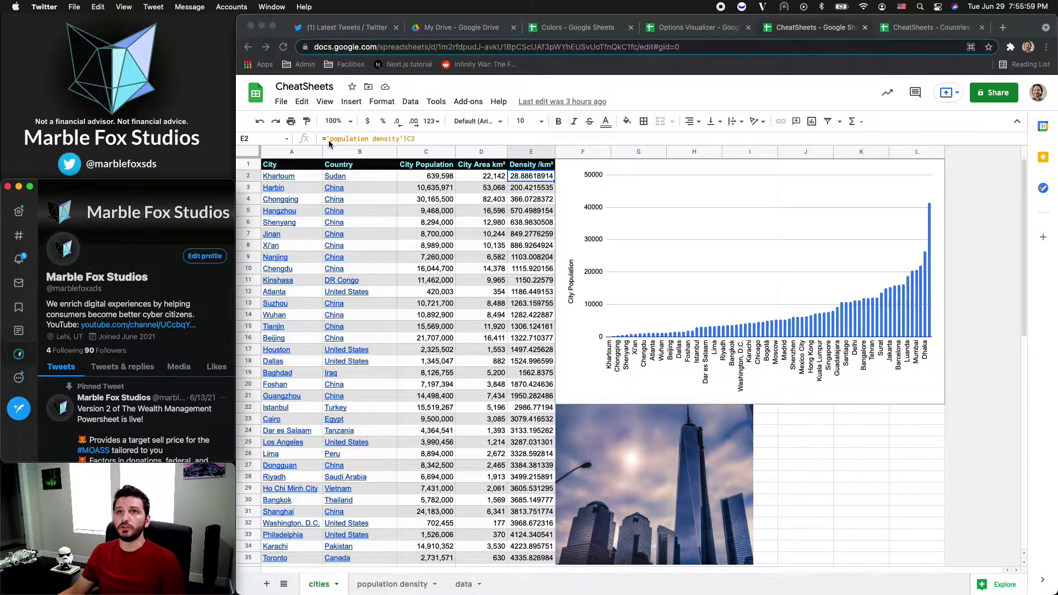
Inspect the IMPORTRANGE formula in A2 of the cities sheet and compare it with the source range A2:B69 in the CheatSheets - Countries spreadsheet.
click(306, 175)
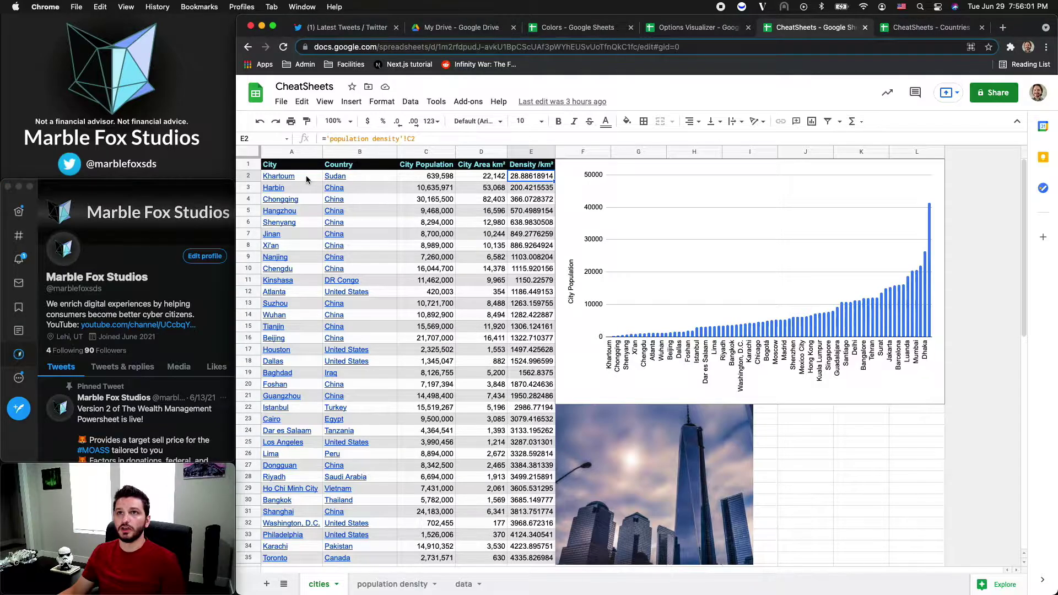
click(306, 175)
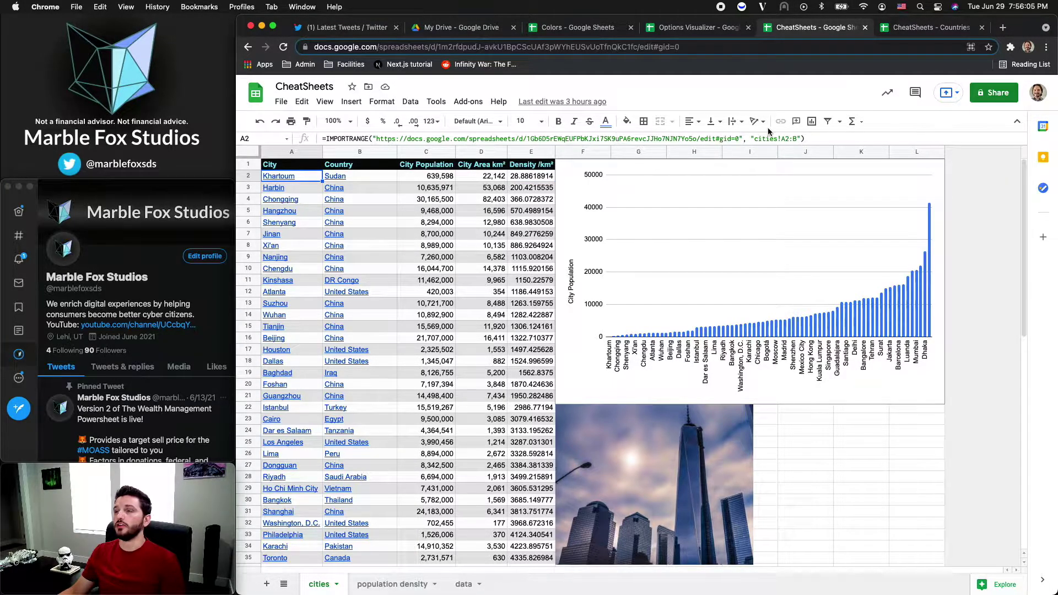
click(935, 32)
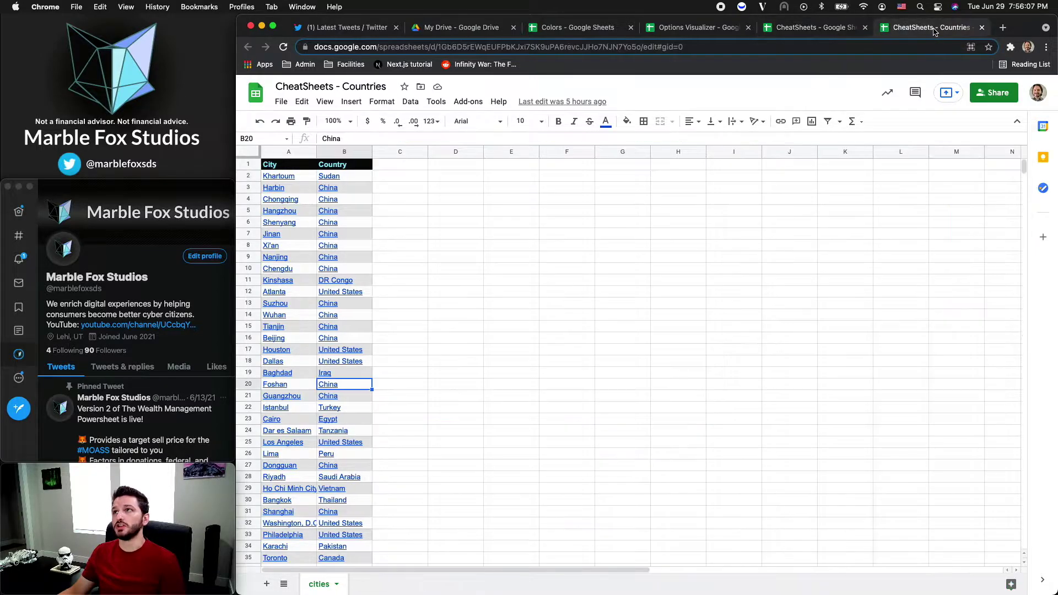
click(826, 32)
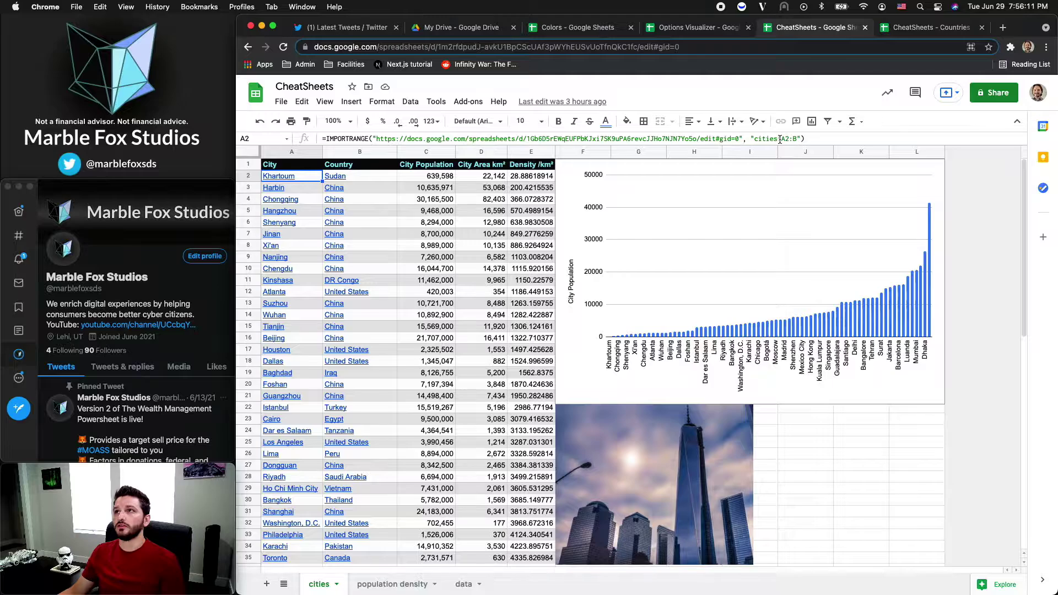
click(907, 27)
drag(305, 177, 353, 582)
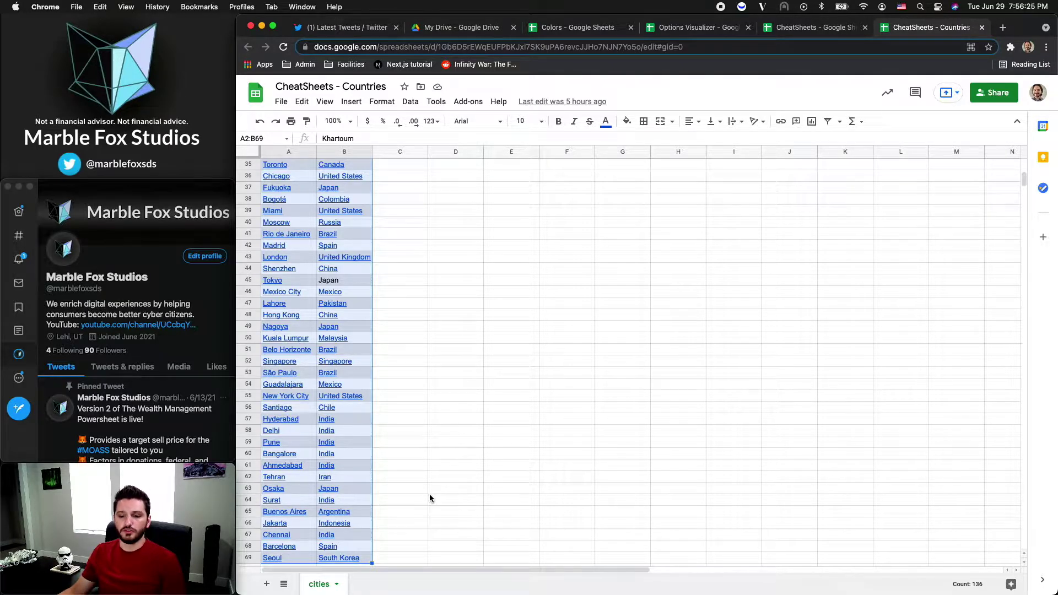
click(807, 34)
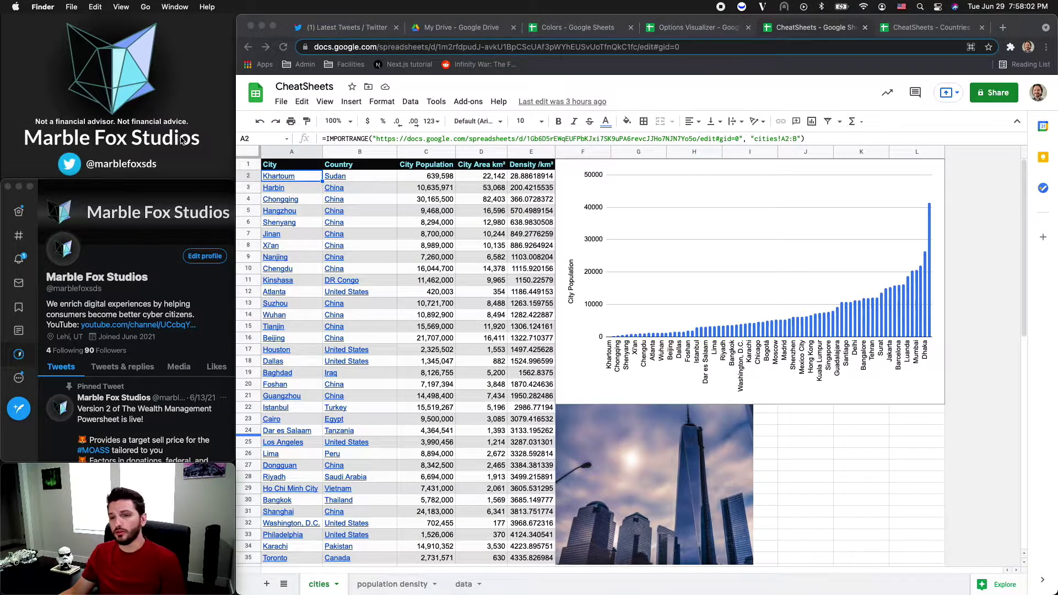
Open the data sheet and inspect the sample entries in the Numbers, Strings and Booleans columns.
click(465, 586)
click(464, 585)
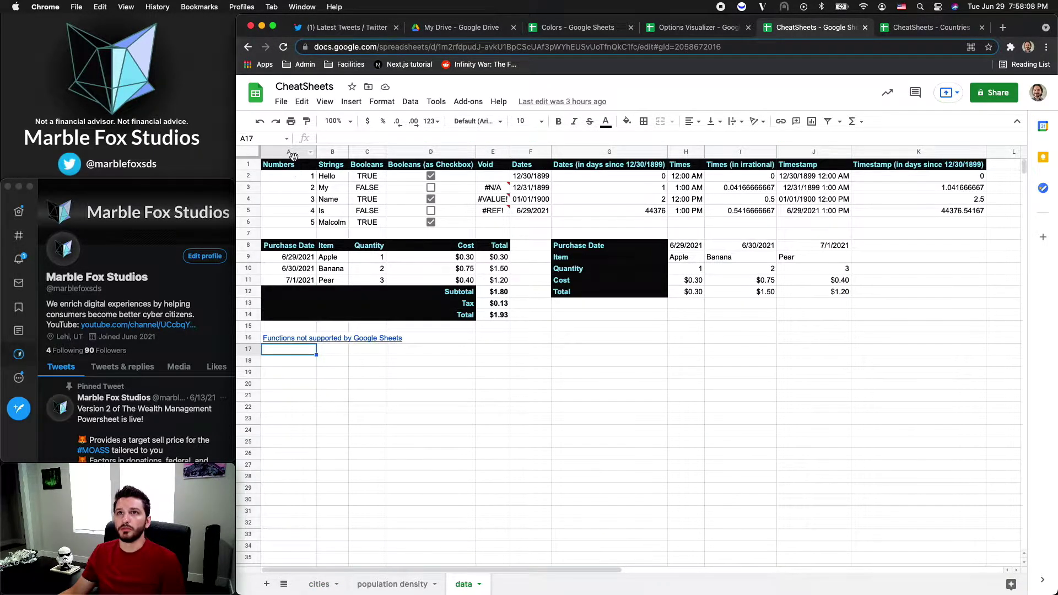
drag(298, 165, 302, 222)
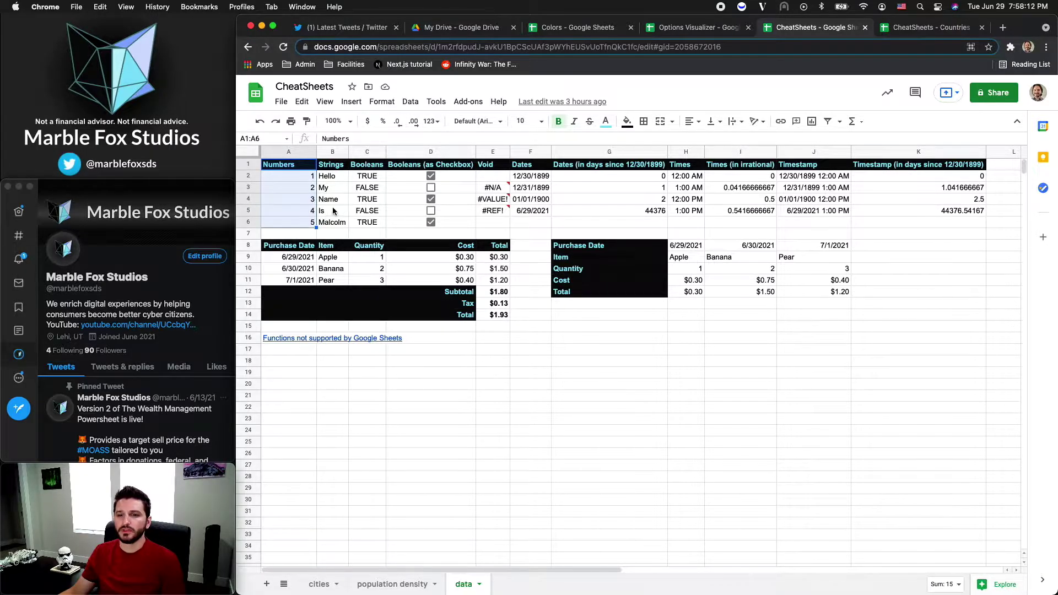
click(337, 177)
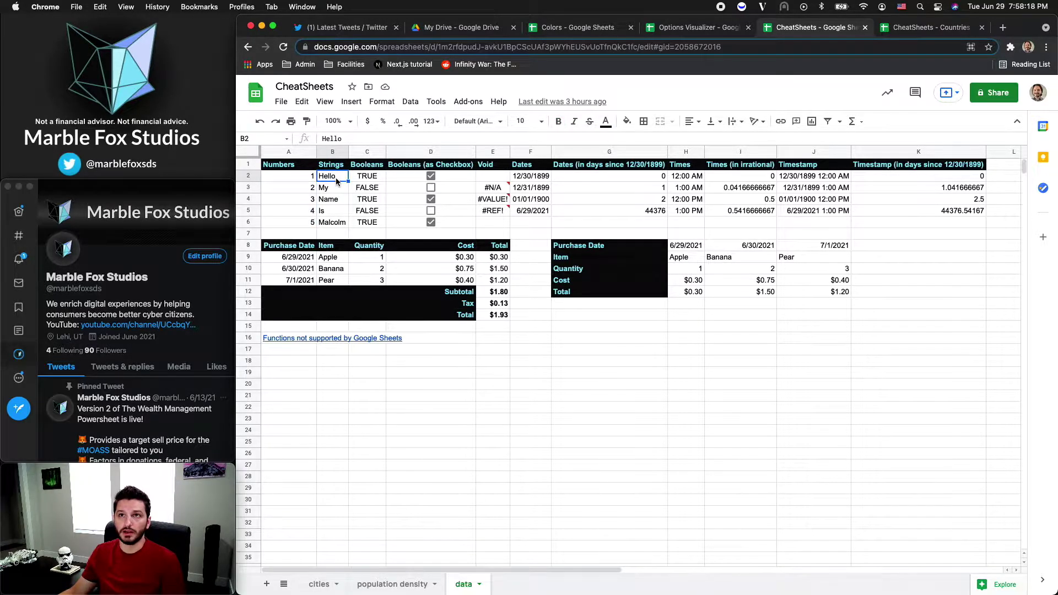
click(337, 222)
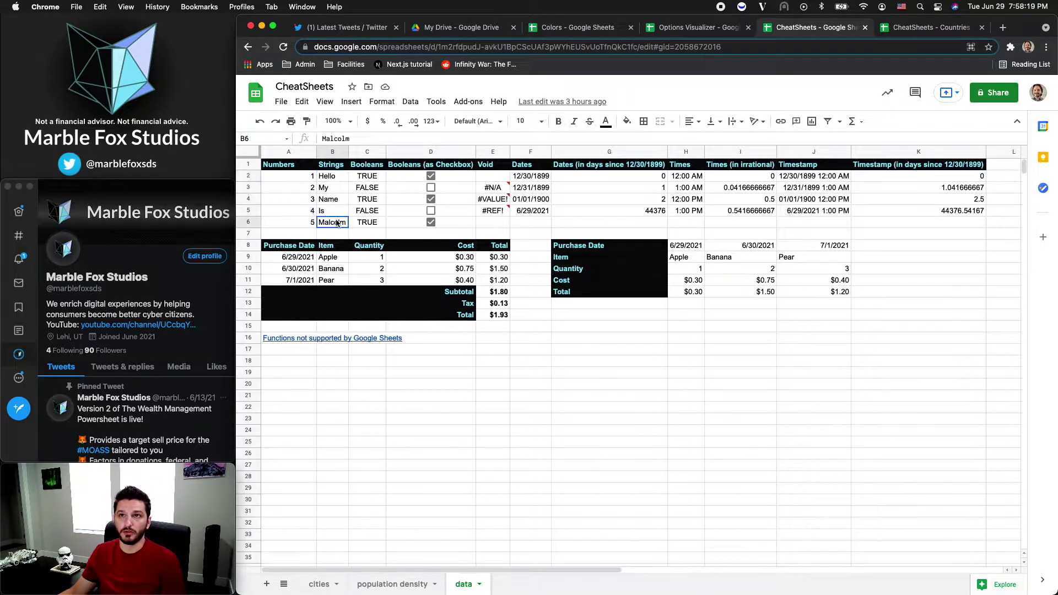
click(376, 177)
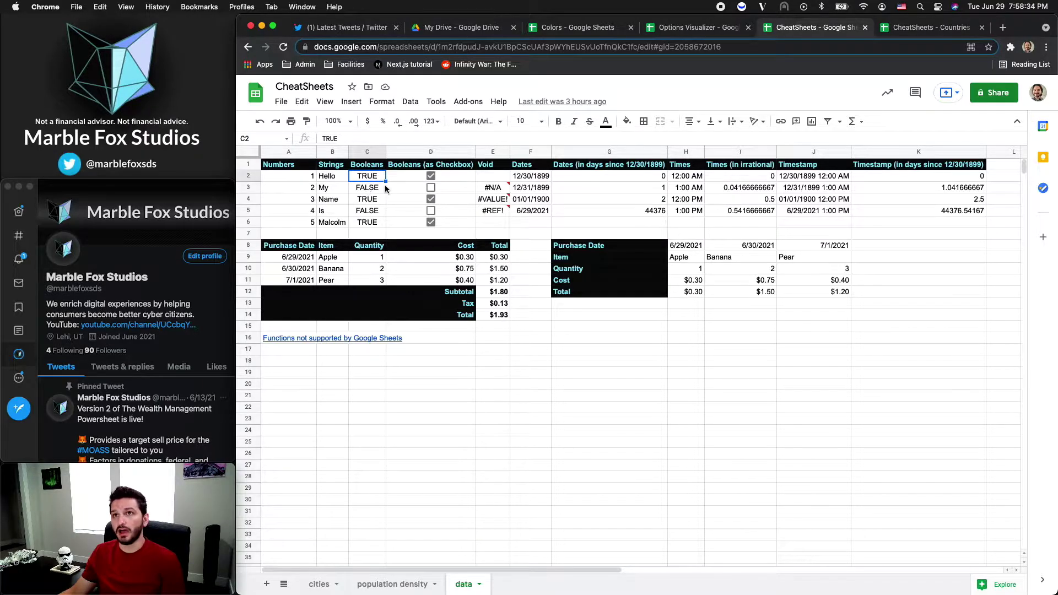
Toggle the checkbox in D2 off and back on to check its underlying boolean value.
double_click(430, 177)
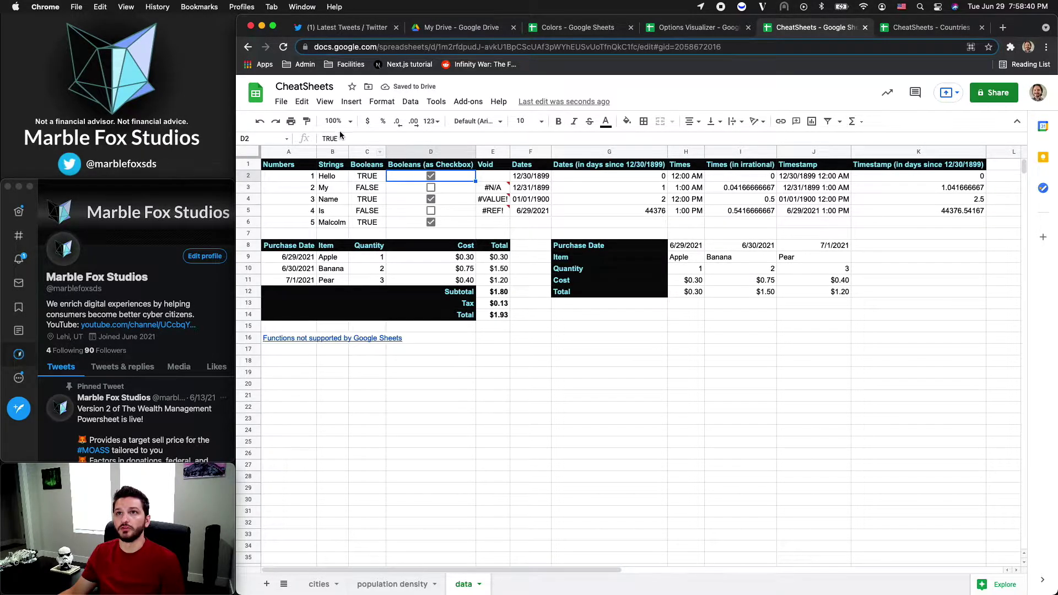
click(431, 177)
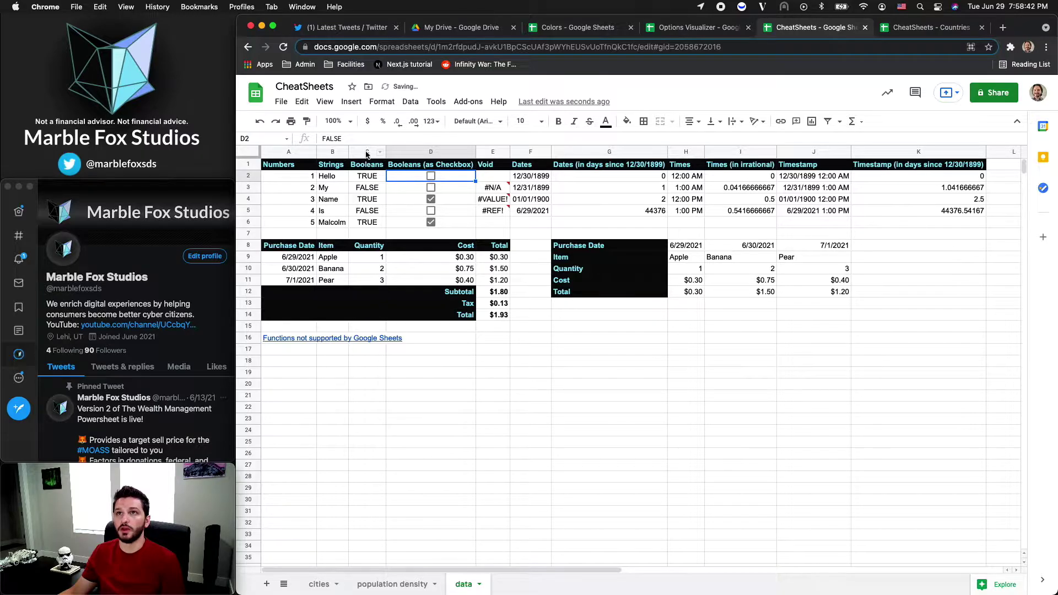
click(431, 177)
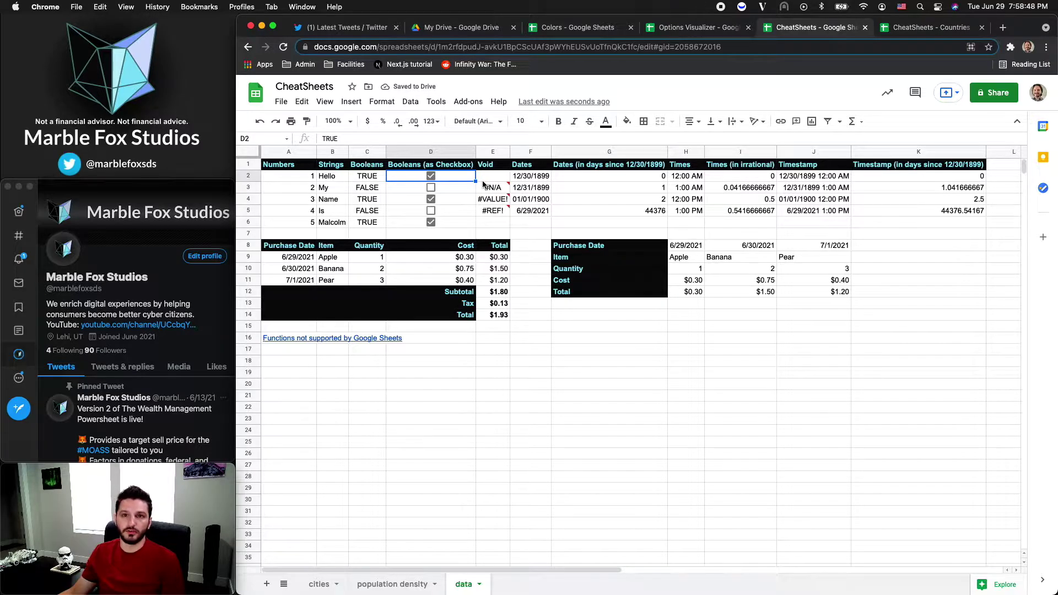
Examine the empty cell and the error cells in the Void column, E2 through E5, including their formulas.
click(485, 178)
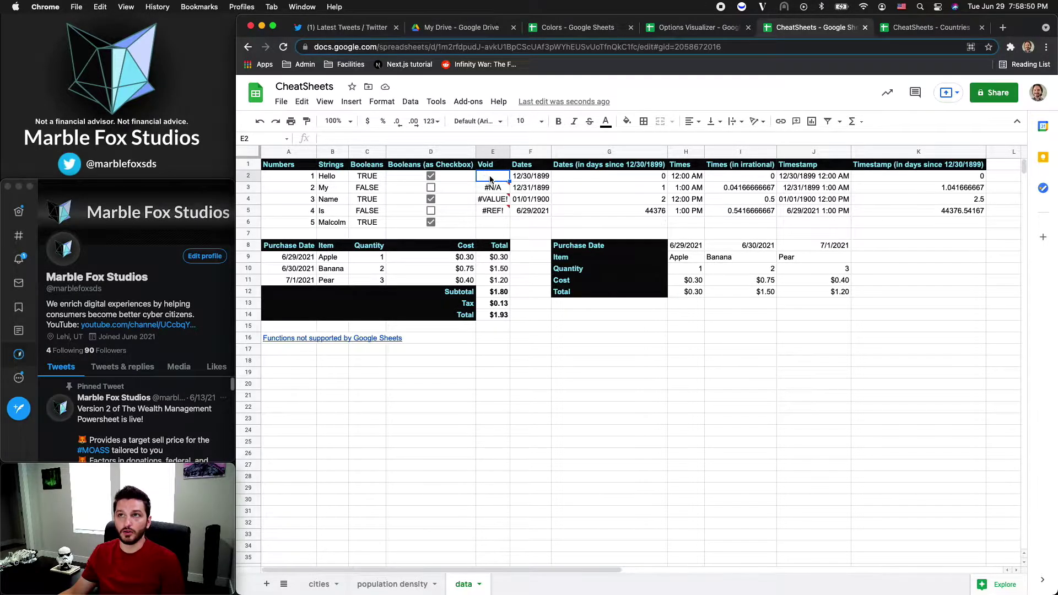
key(Down)
key(Down)
key(Down)
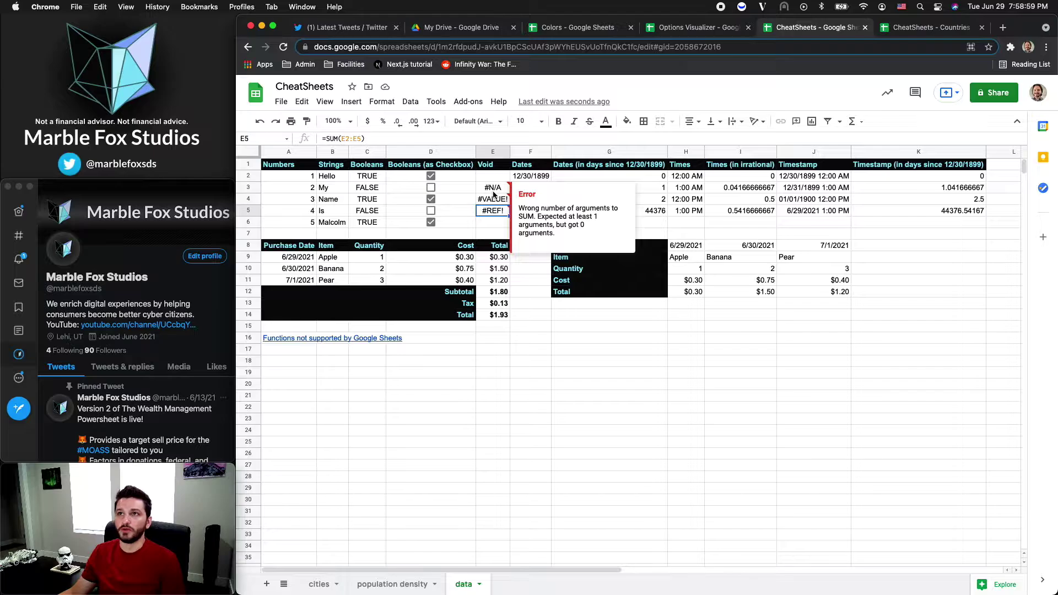
click(493, 190)
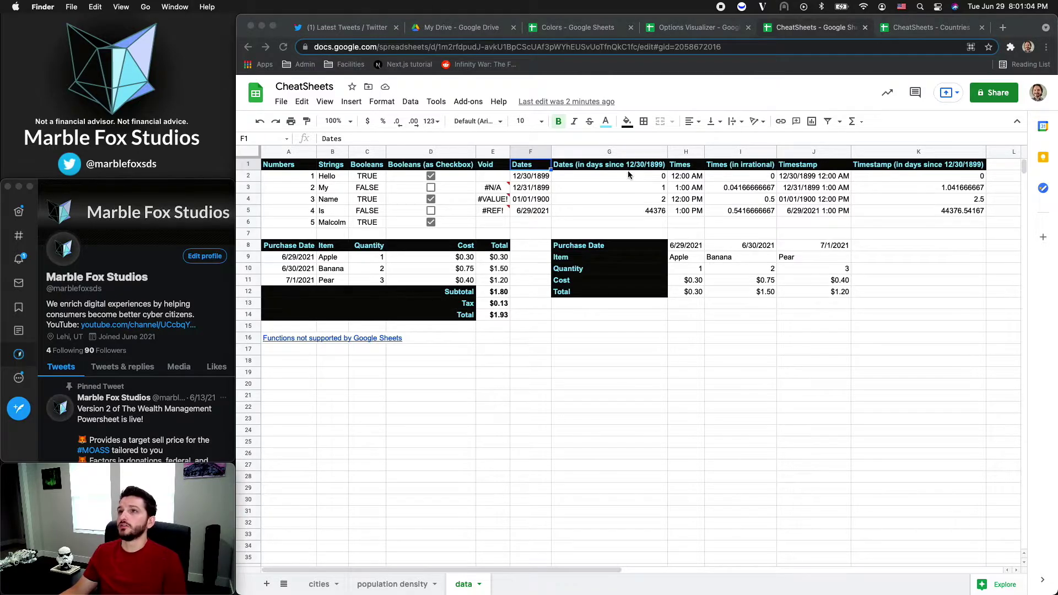
Compare the entries in the Dates column with their day counts since 12/30/1899, focusing on row 5.
click(536, 175)
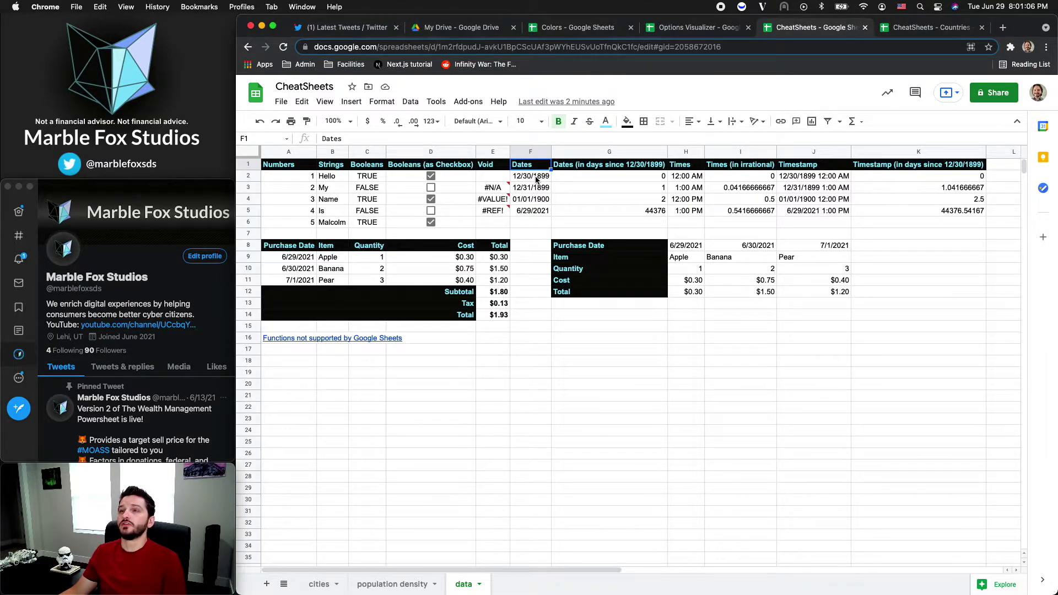
click(526, 211)
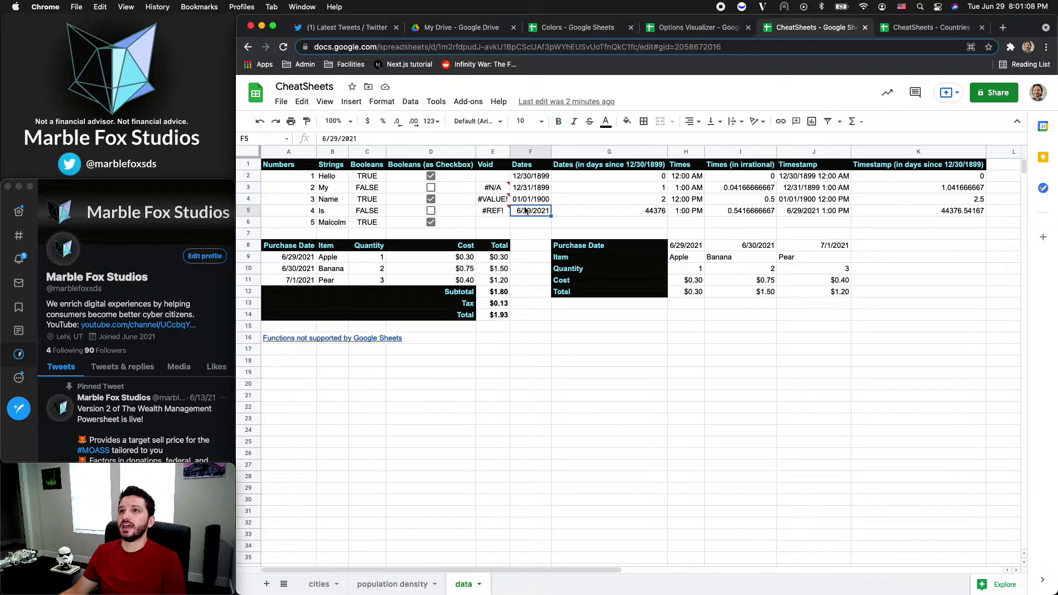
click(584, 210)
click(537, 213)
click(586, 211)
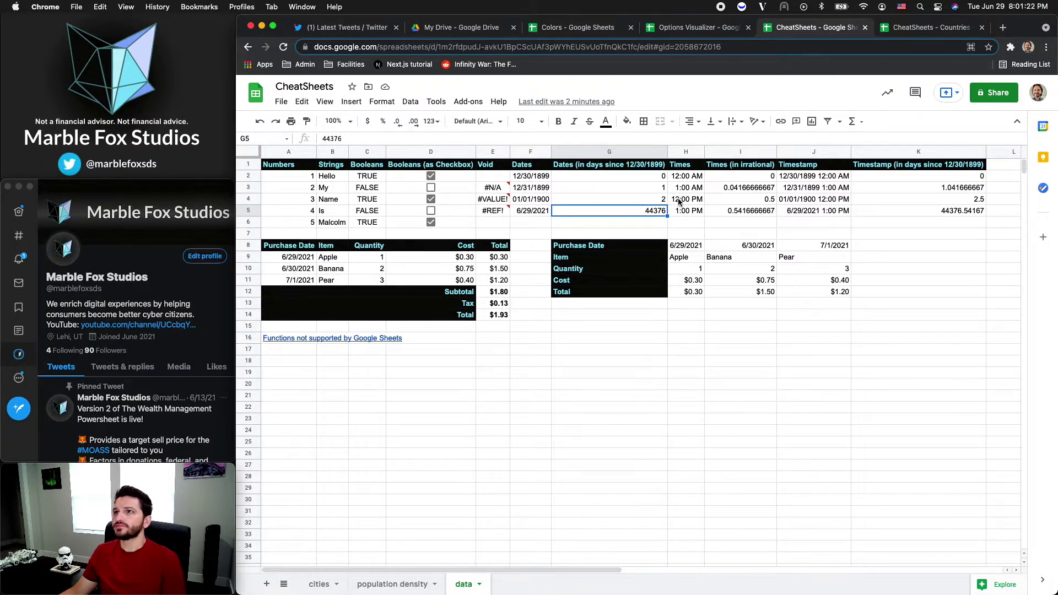
Compare the clock times in column H with their decimal equivalents in column I for rows 2 to 5.
click(684, 176)
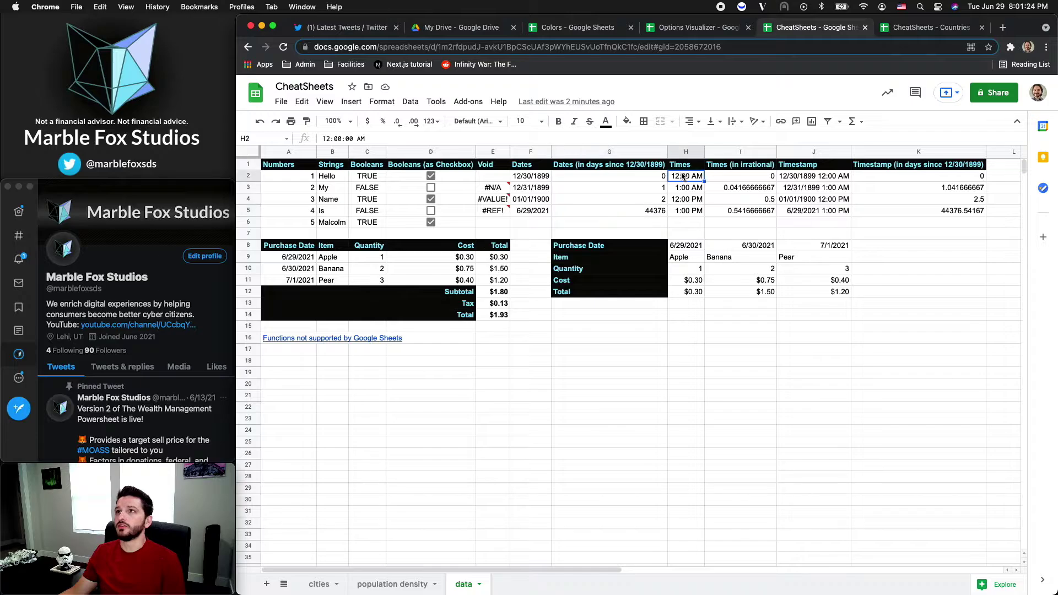
click(738, 178)
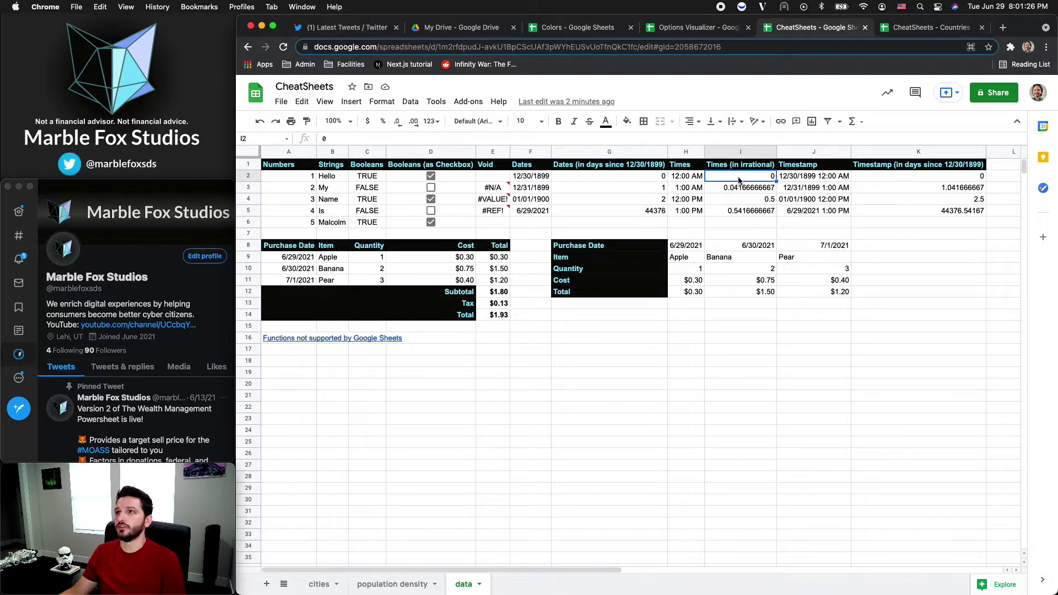
click(687, 201)
click(730, 197)
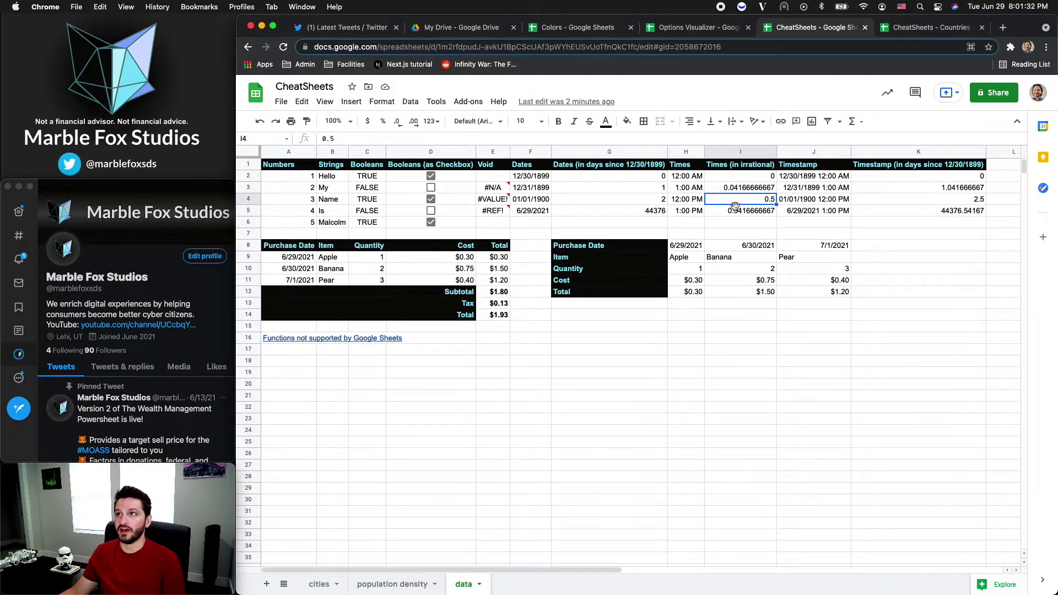
click(694, 190)
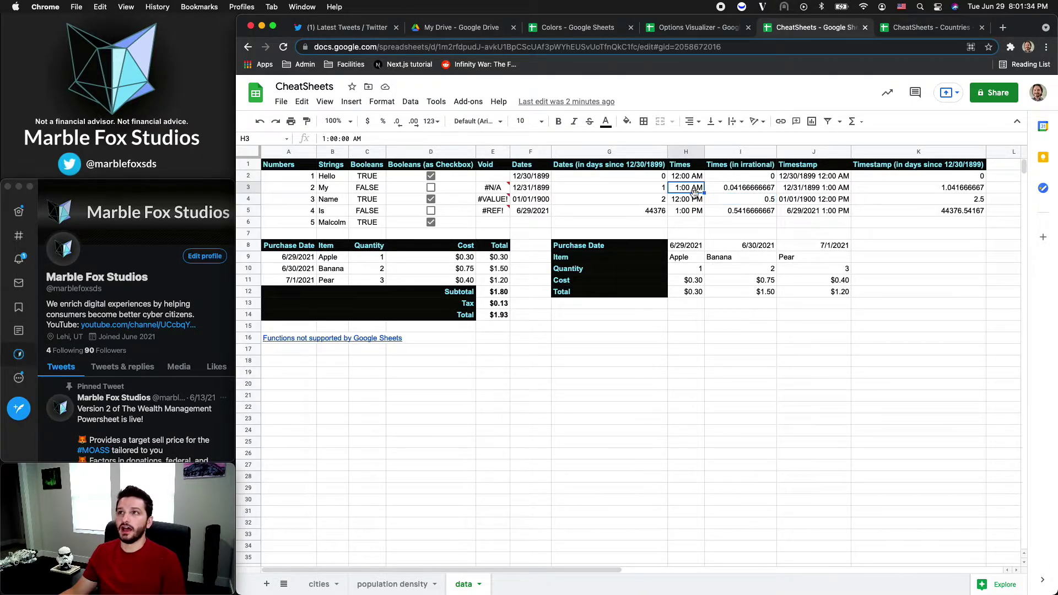
click(690, 212)
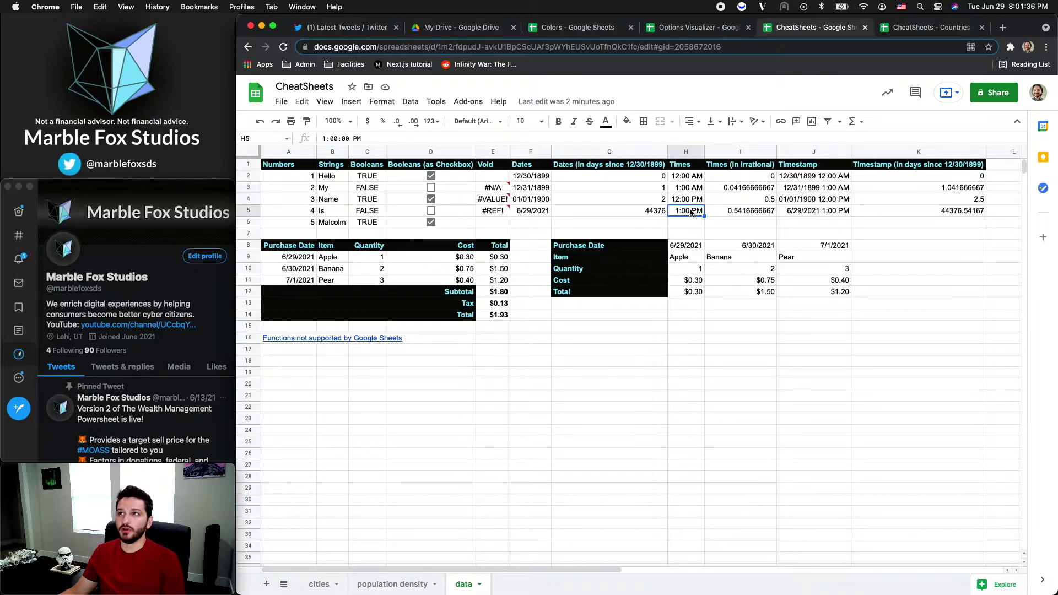
click(743, 211)
click(747, 188)
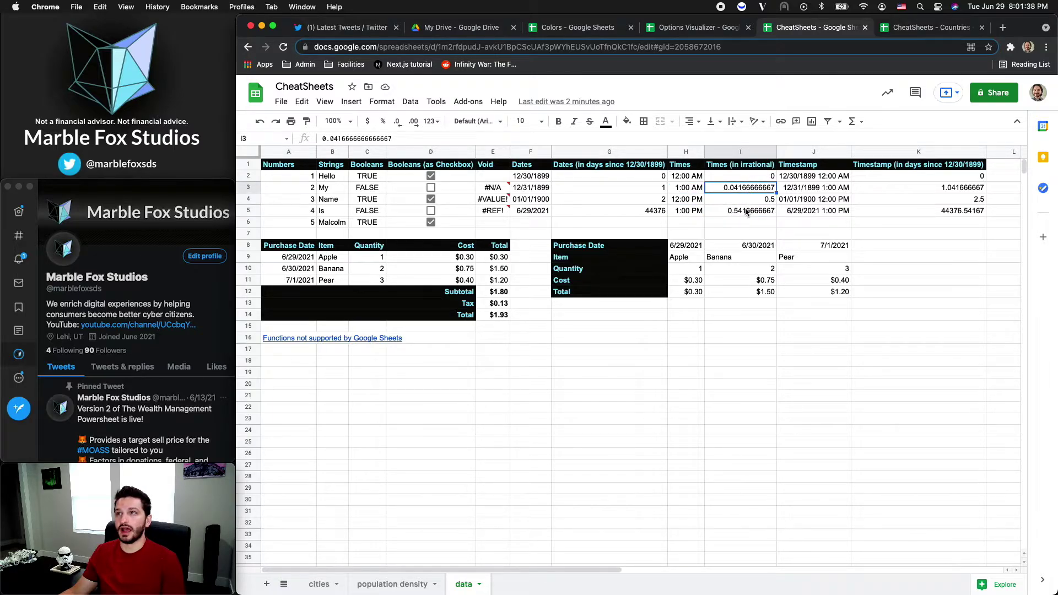
click(743, 212)
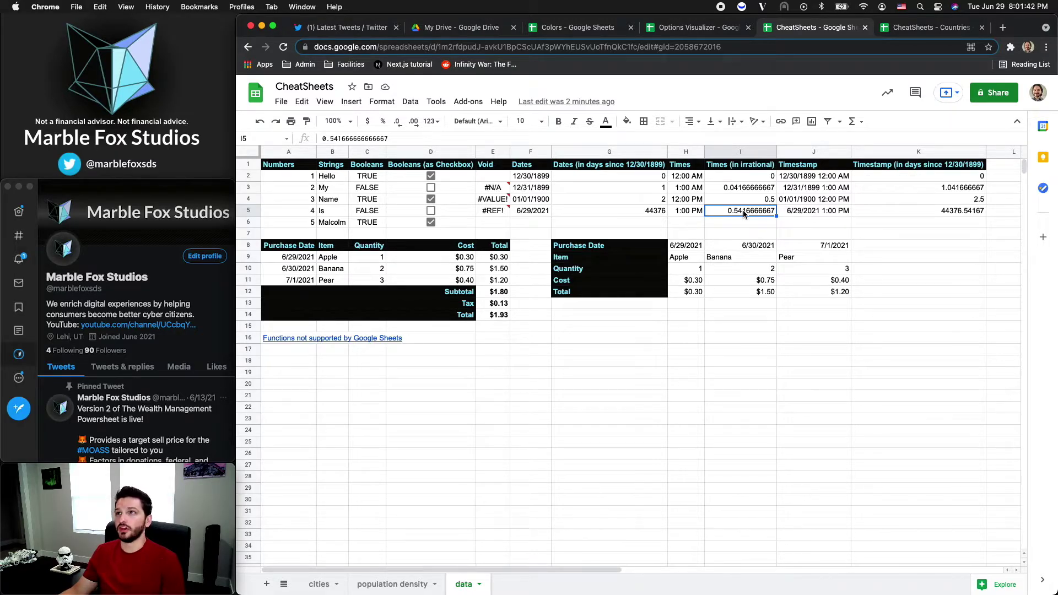
Check how a date and a time combine into a timestamp, viewing F3, H3, J2 and K2.
click(529, 190)
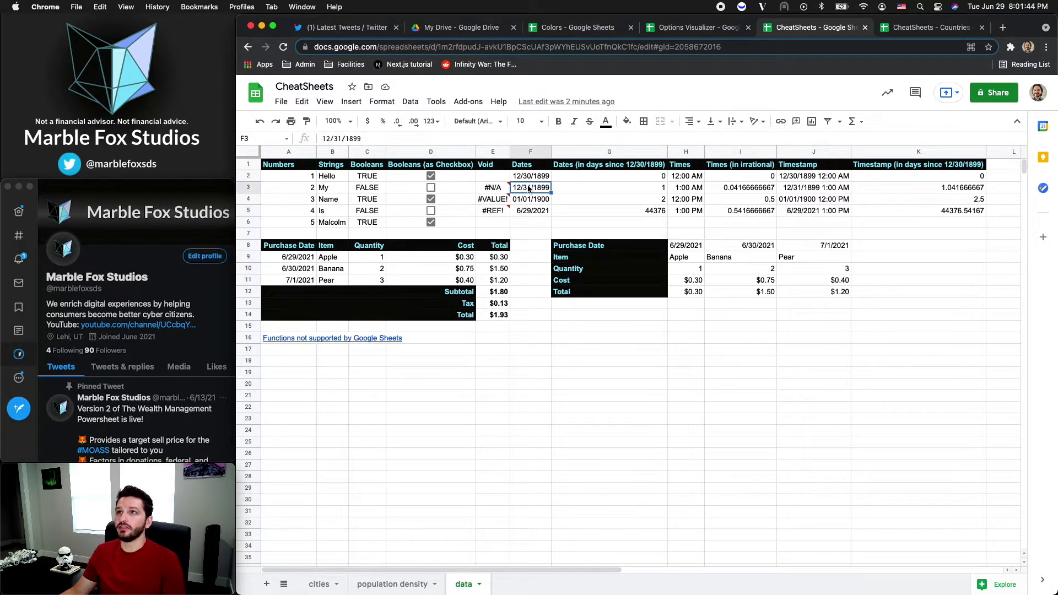
click(698, 190)
click(818, 179)
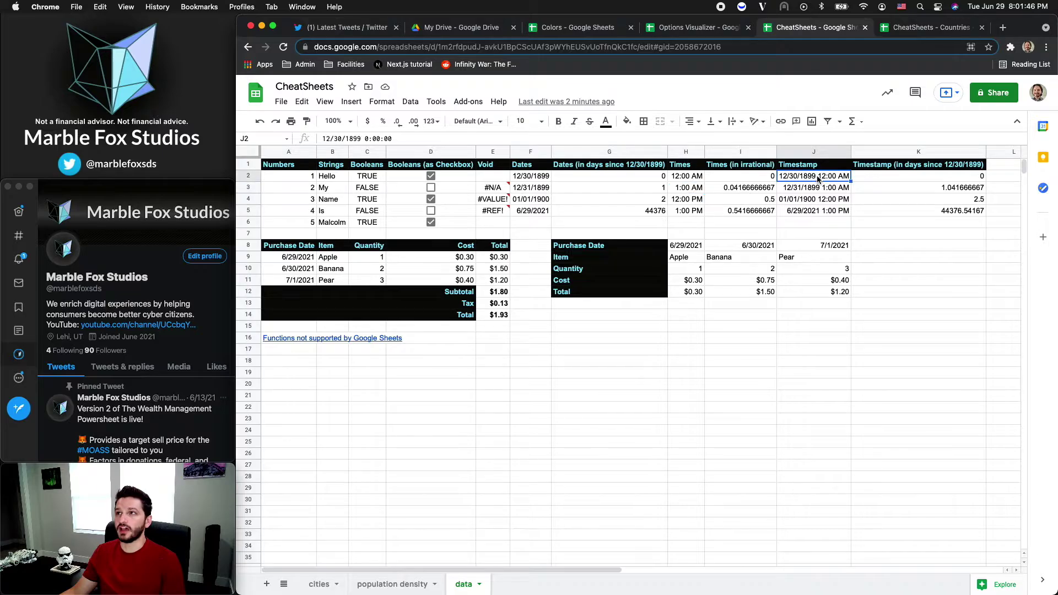
click(902, 176)
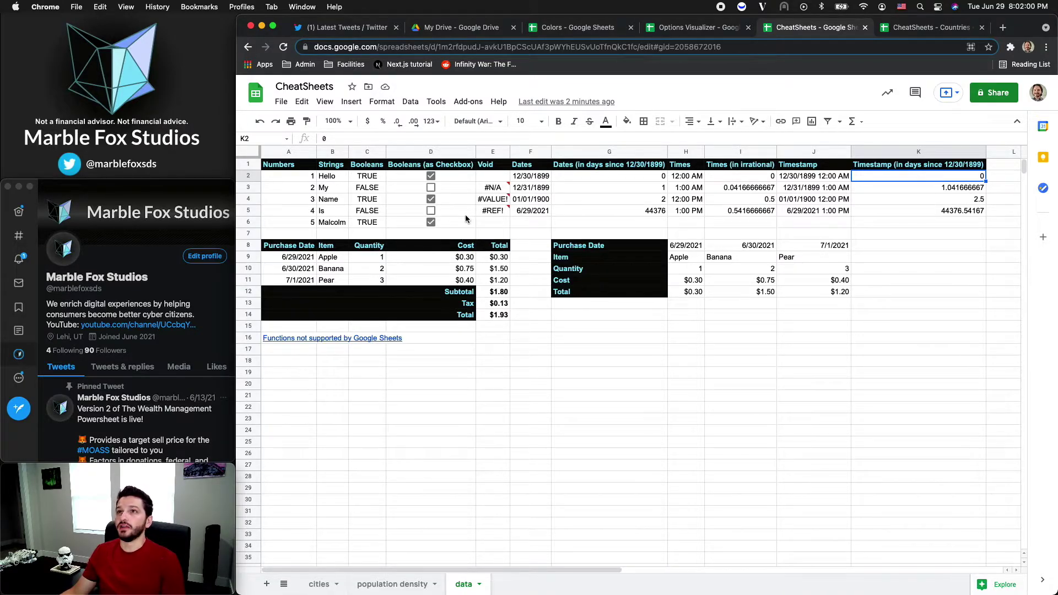
Trace the numeric timestamp in K5 back to the date, day count, time and decimal time in row 5.
click(530, 212)
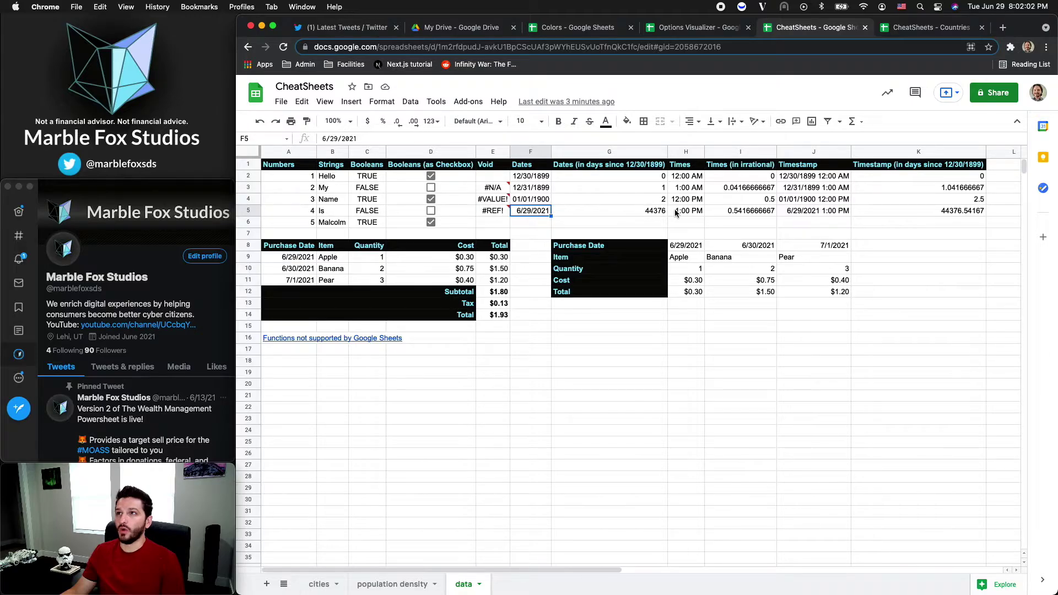
click(647, 215)
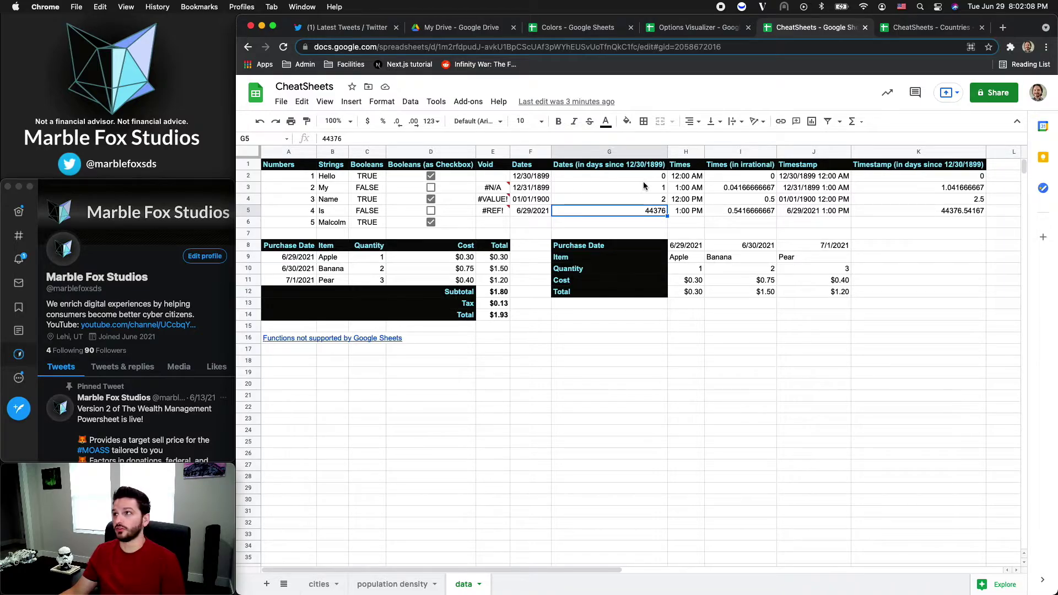
click(957, 211)
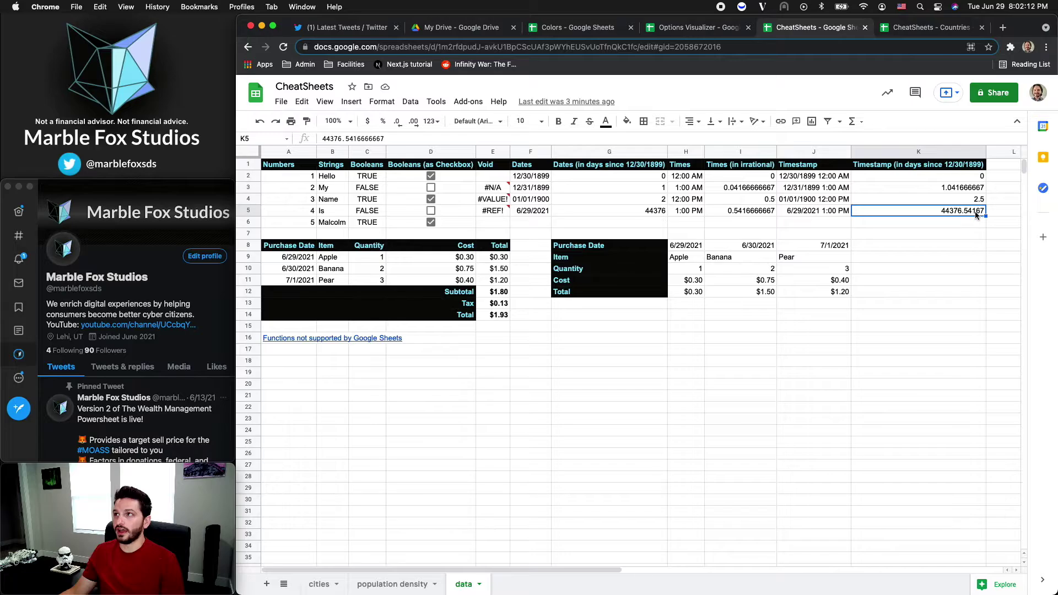
click(728, 214)
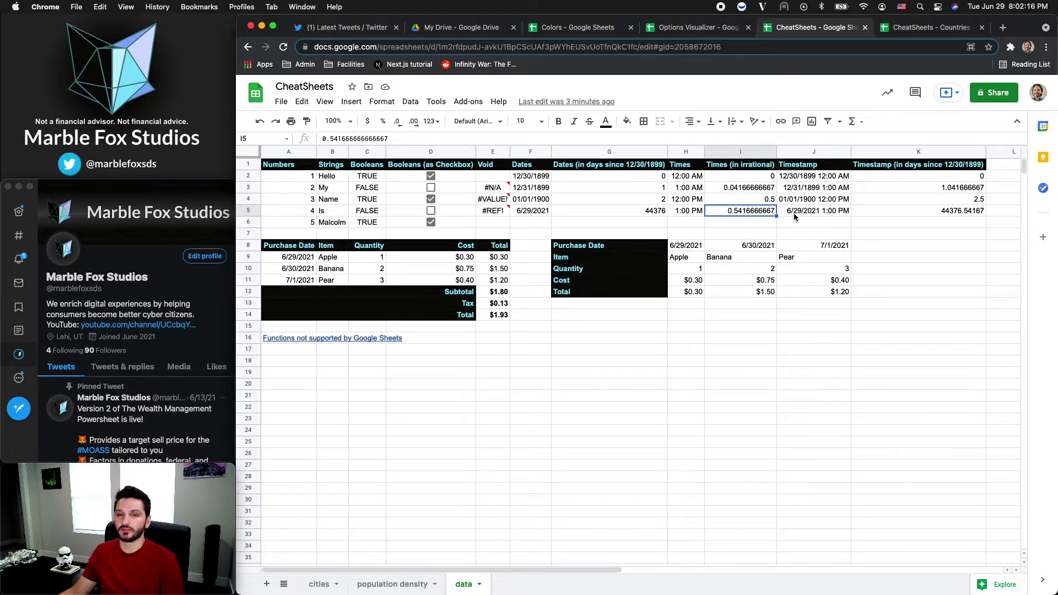
click(690, 211)
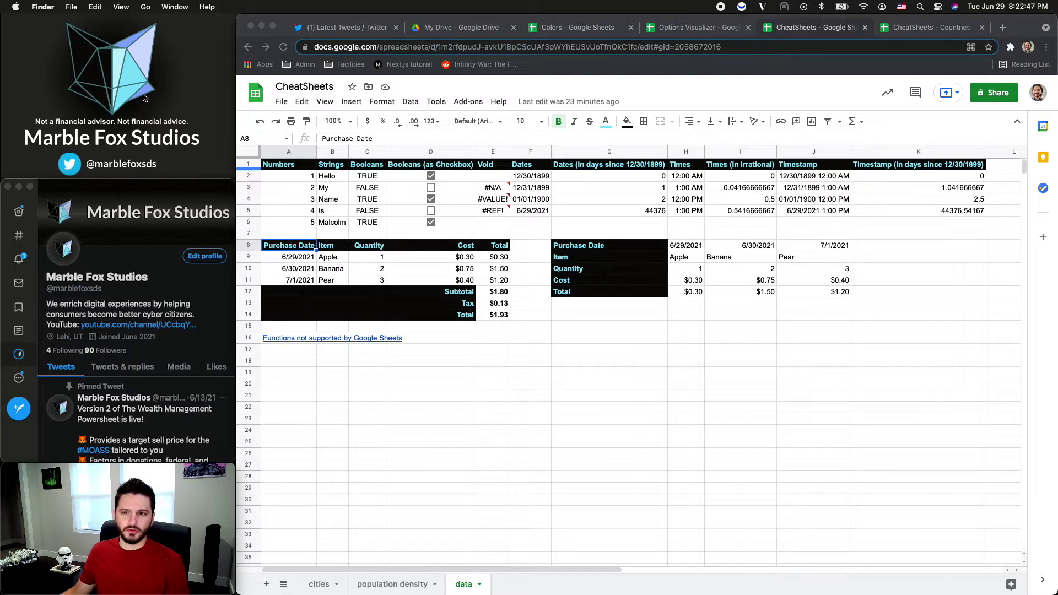
Examine the purchase table in A8:E14, including its header row and the individual records in rows 9, 10 and 11.
click(292, 248)
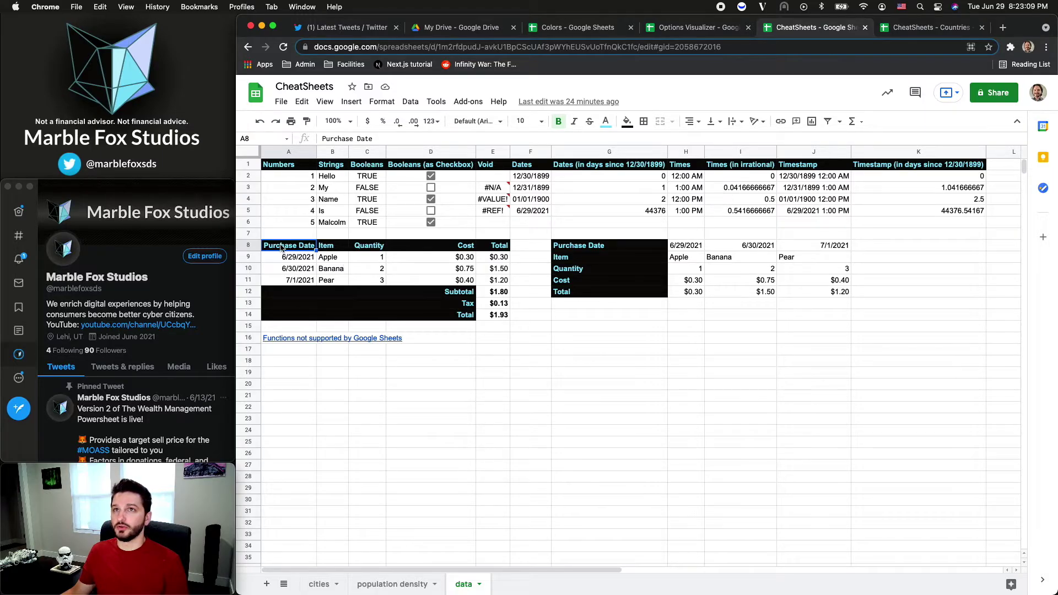
drag(282, 248, 484, 320)
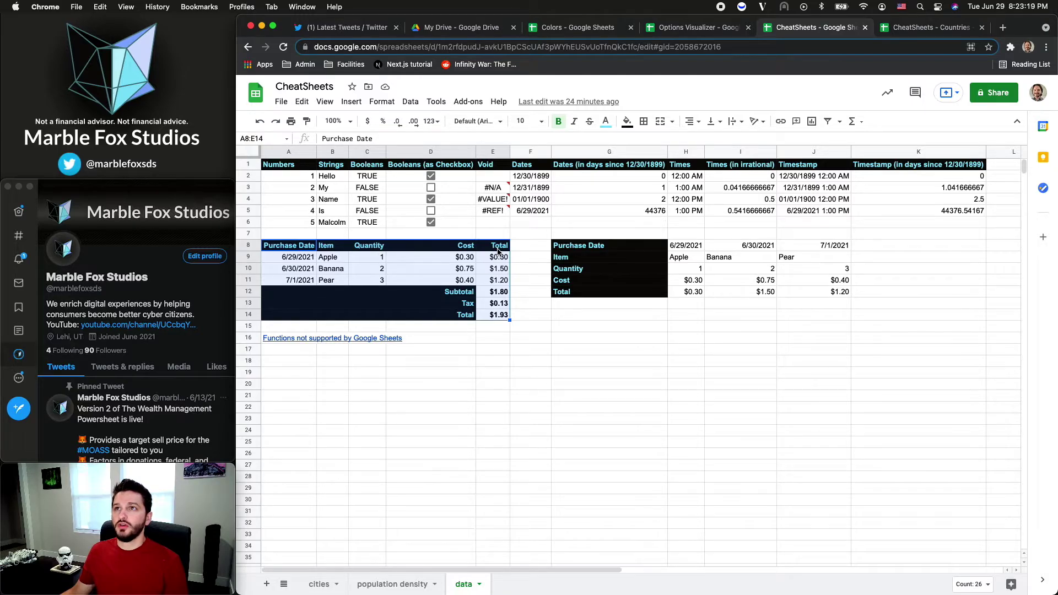
click(279, 256)
click(248, 257)
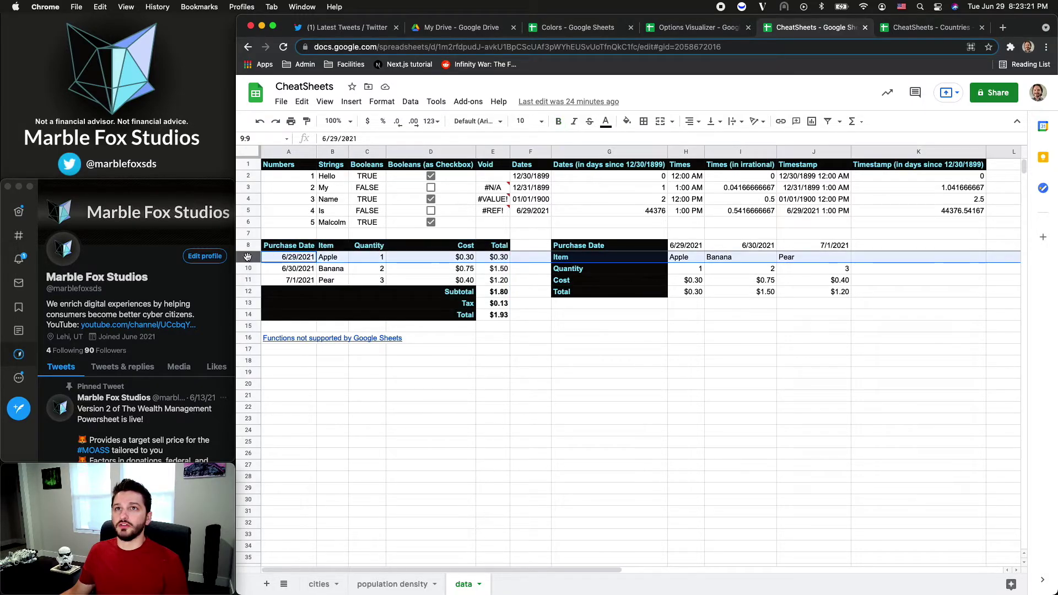
click(247, 269)
click(248, 279)
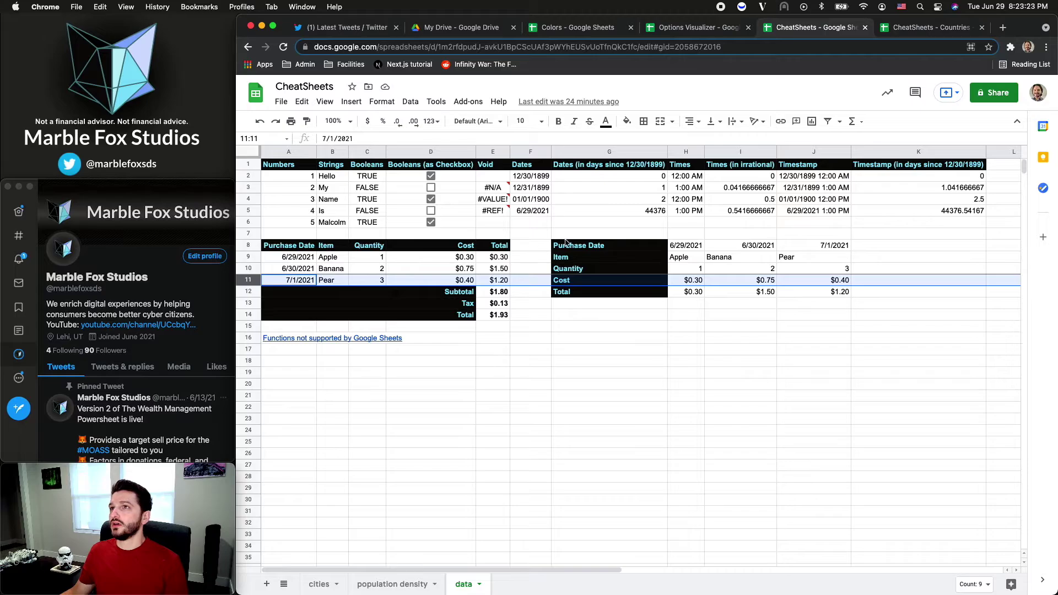
Examine the vertical headers of the transposed purchase table in G8:G12, viewing each header cell from Purchase Date to Total.
drag(642, 247, 637, 292)
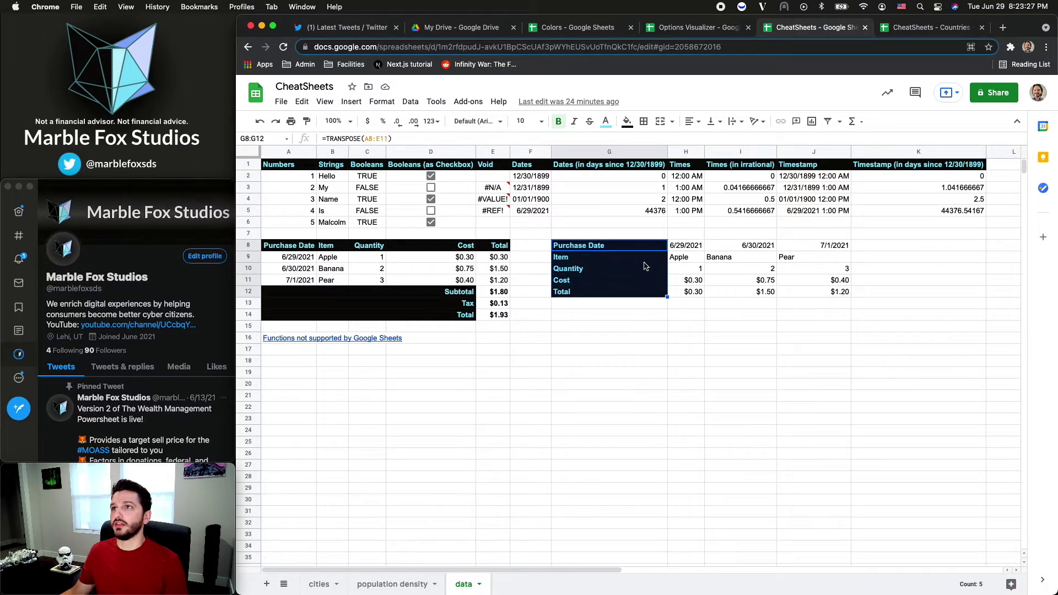
click(643, 251)
click(642, 258)
click(642, 269)
click(640, 281)
click(639, 293)
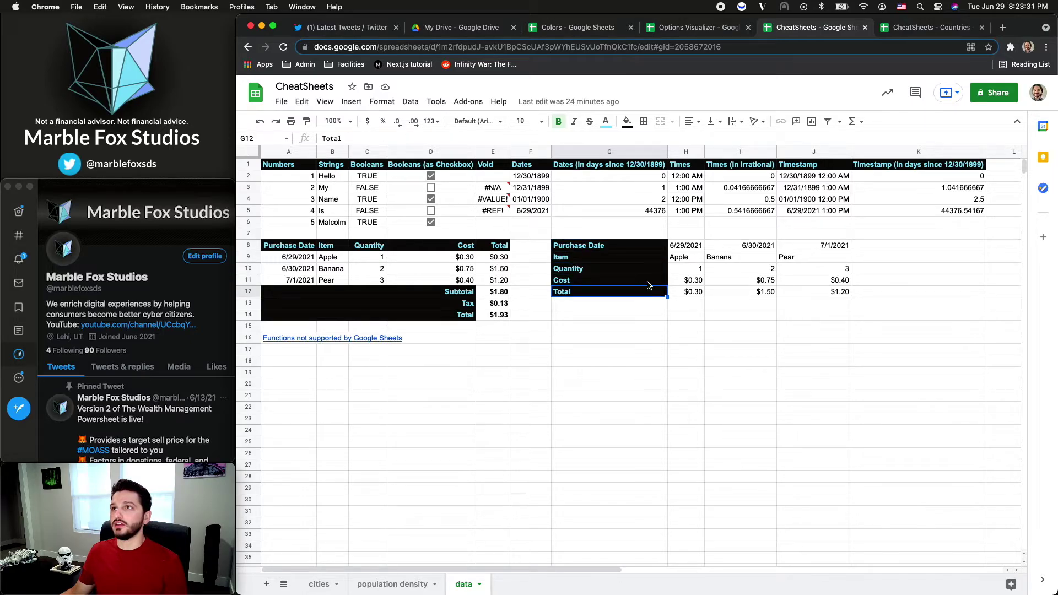
Check the purchase dates running across the transposed table in cells H8, I8 and J8.
drag(685, 247, 727, 246)
click(685, 247)
click(737, 244)
click(802, 247)
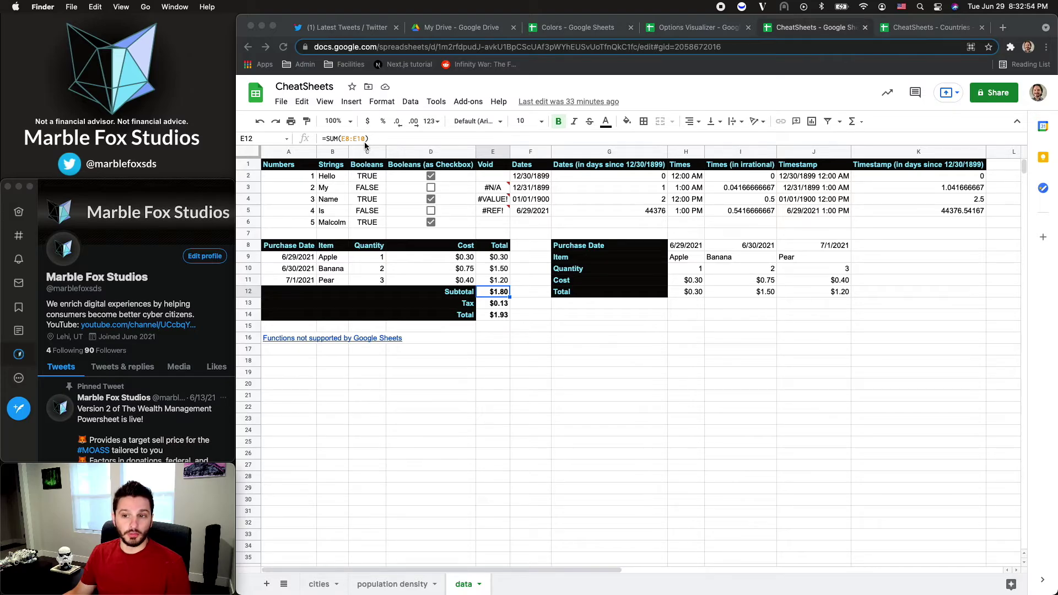
Inspect the Tax cell E13 and the Total formula in E14, showing which cells the total references.
click(486, 310)
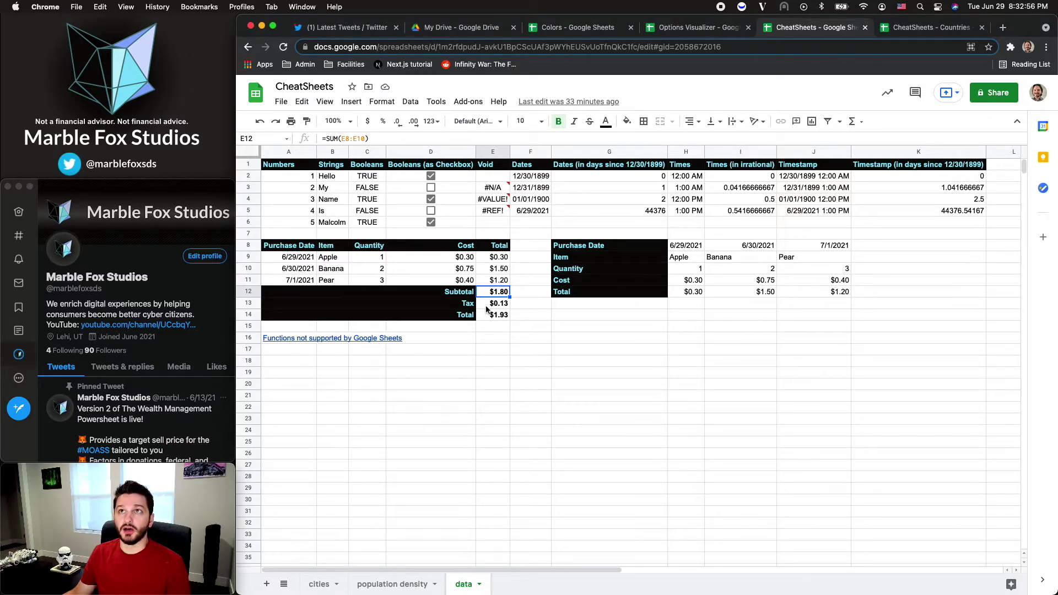
click(486, 306)
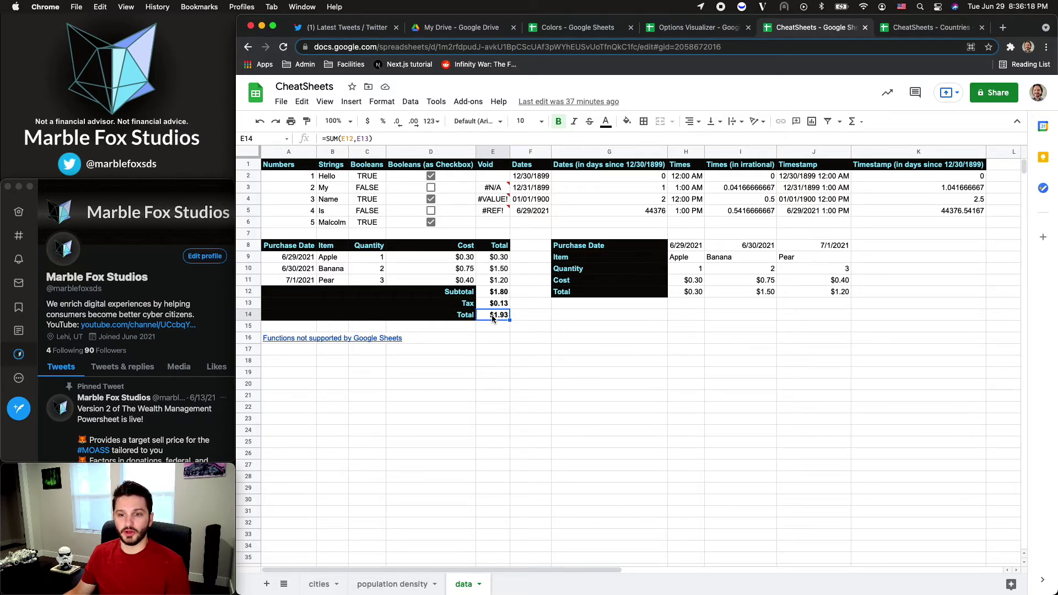
double_click(492, 317)
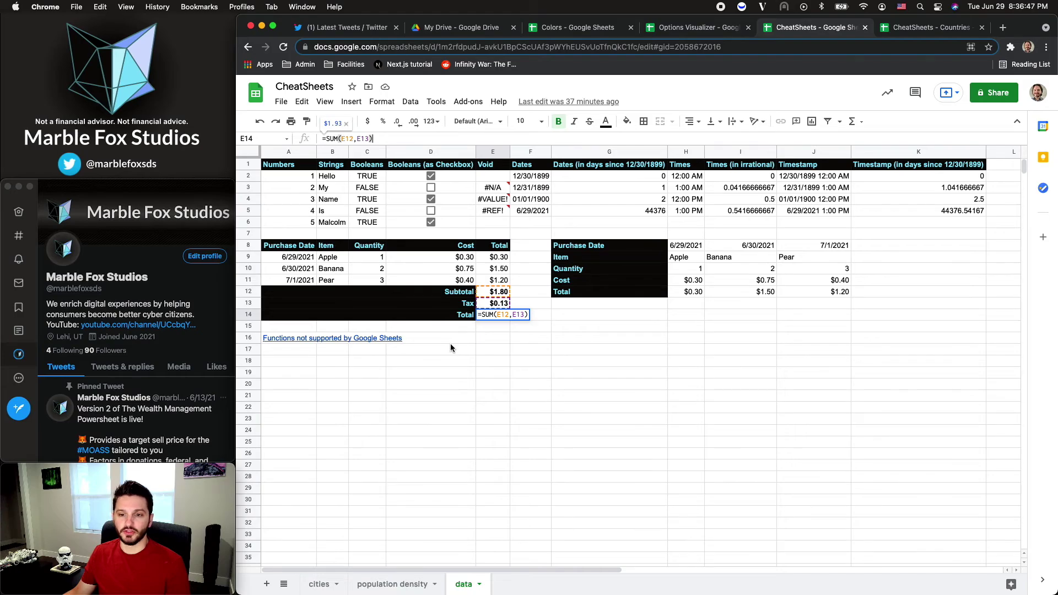
Show the link preview for "Functions not supported by Google Sheets" in cell A16.
click(293, 339)
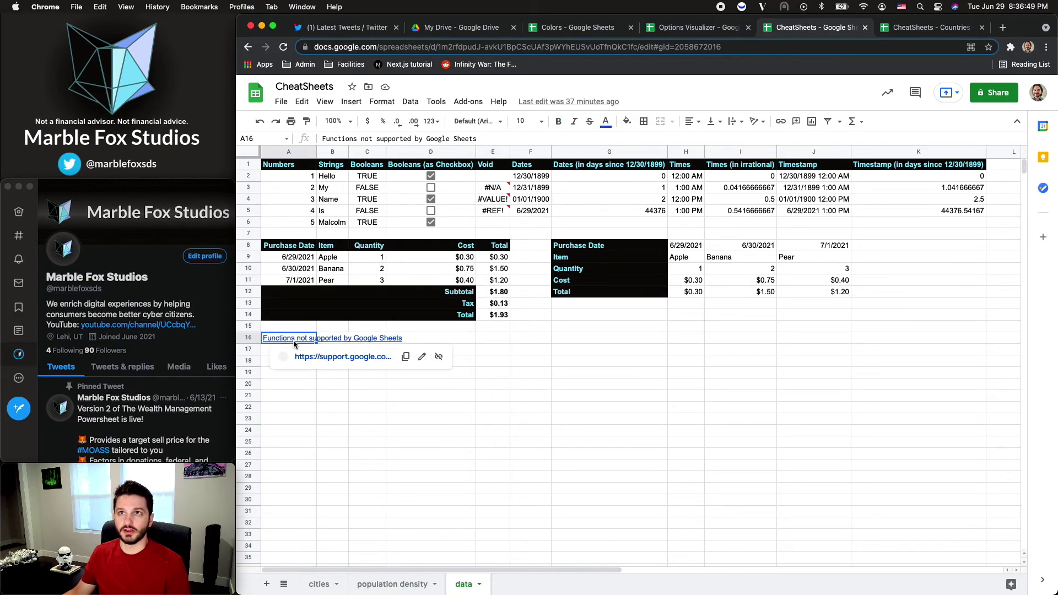